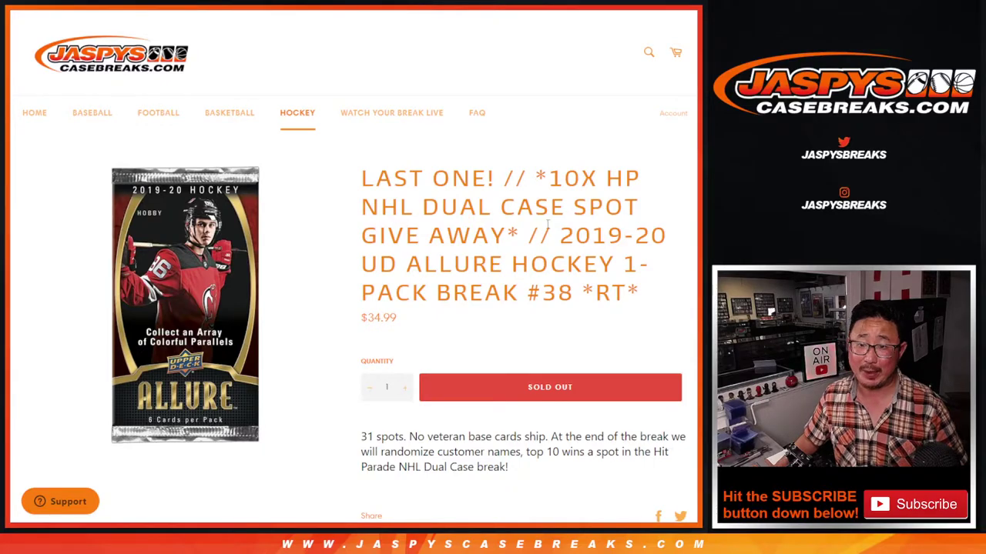
Select and copy the product title '2019-20 UD ALLURE HOCKEY 1-PACK BREAK #38 *RT*'.
double_click(621, 179)
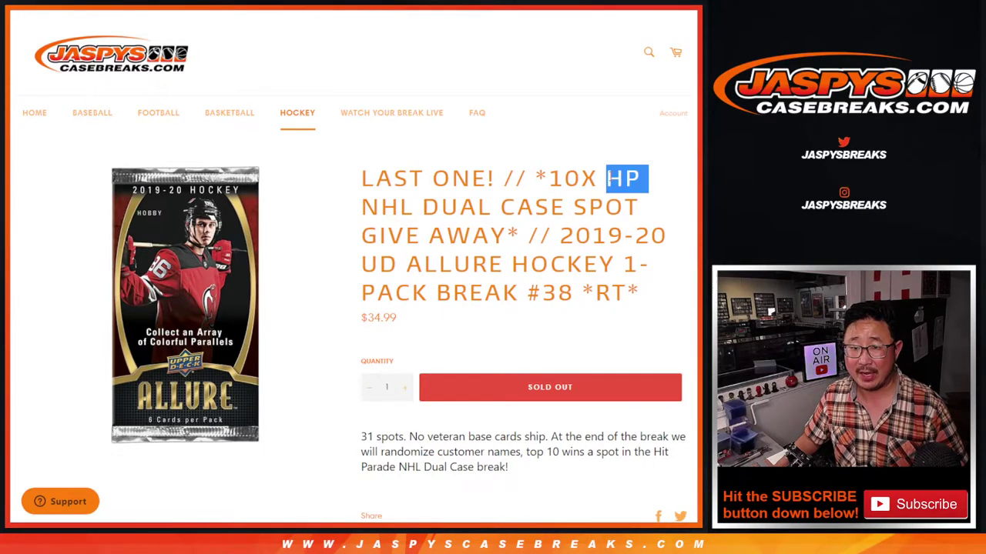
double_click(387, 207)
double_click(449, 205)
left_click(544, 238)
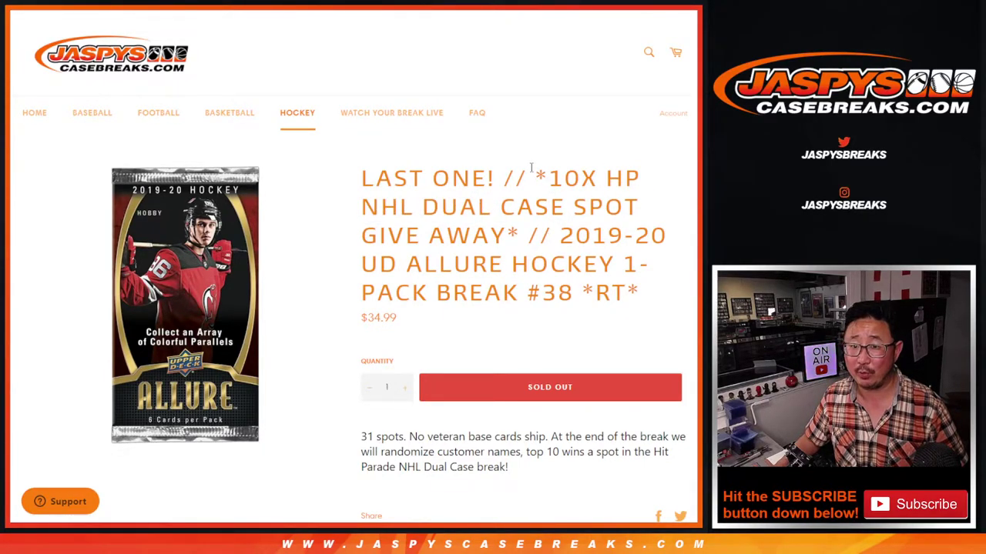
left_click_drag(532, 177, 597, 179)
left_click(586, 229)
left_click_drag(562, 229, 642, 293)
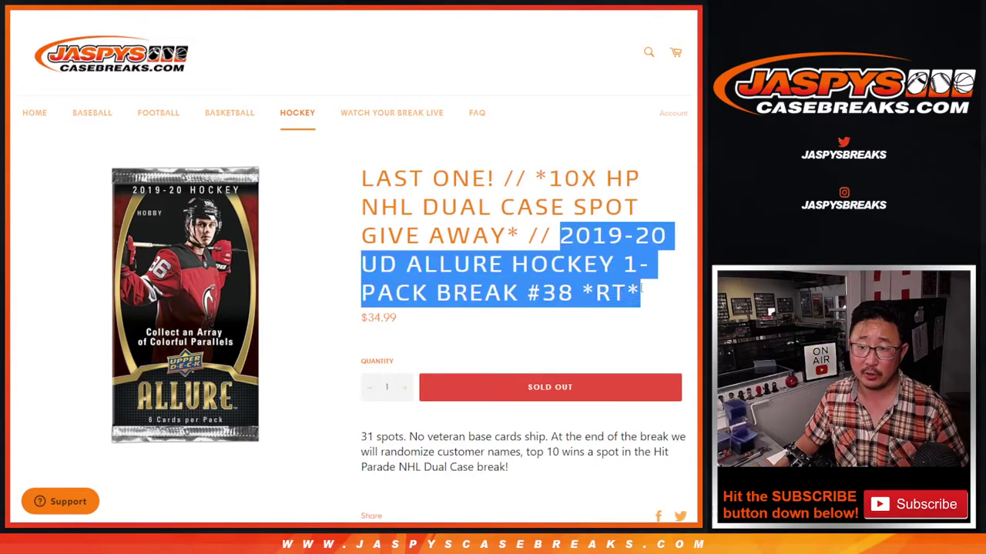
key("alt+Tab")
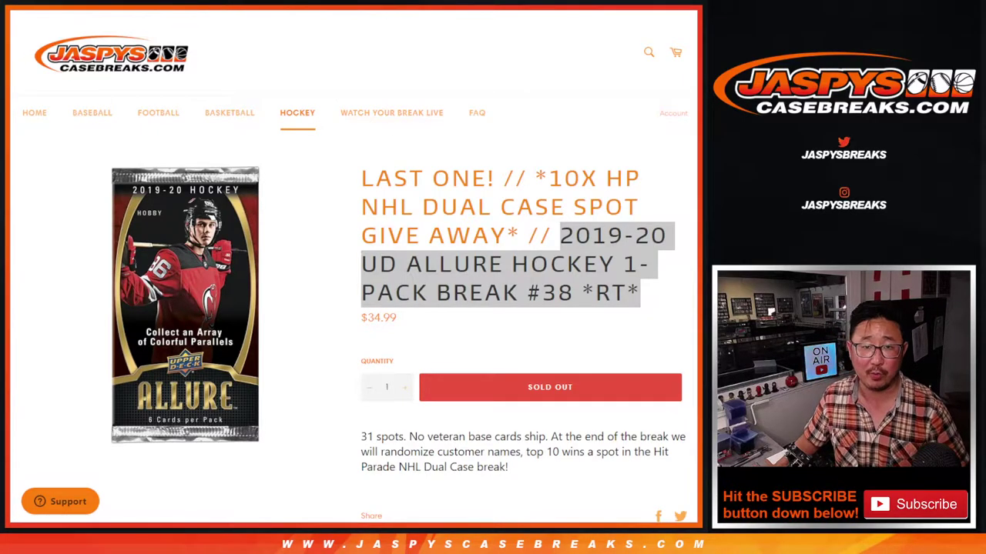
Check the randomizer pages, then roll two dice on the Dice Roller for a total of 5.
key("alt+Tab")
scroll(324, 214, "down", 3)
scroll(323, 214, "up", 3)
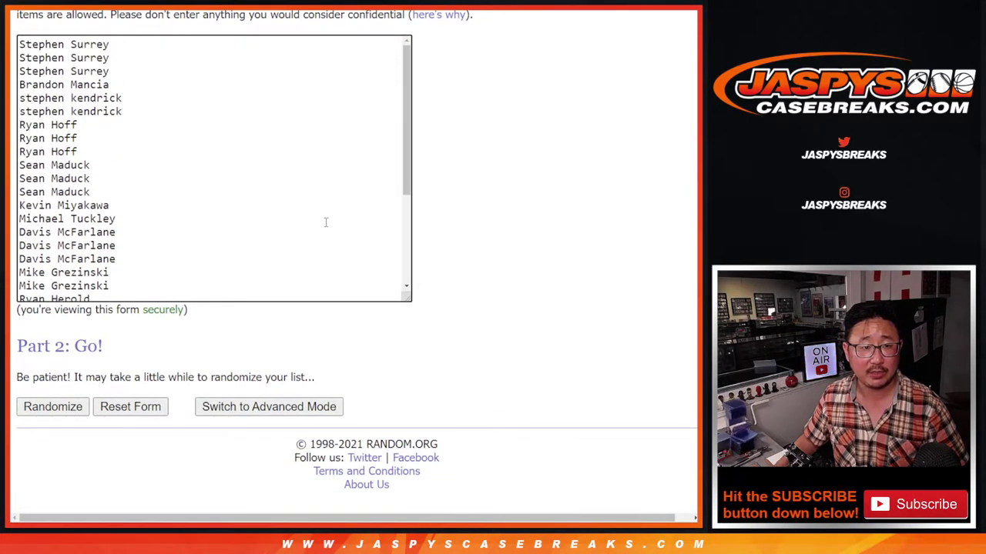
scroll(325, 216, "down", 5)
key("alt+Tab")
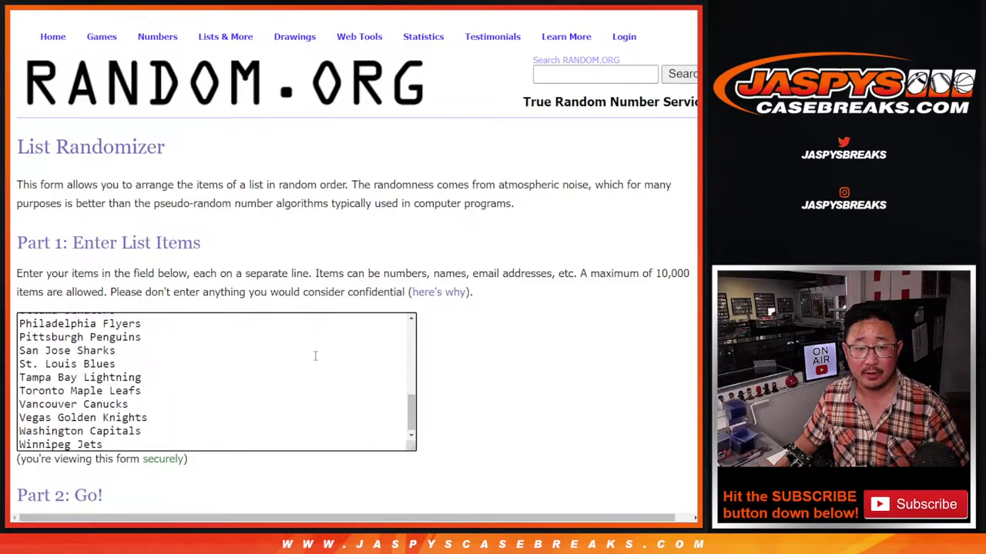
scroll(315, 356, "up", 10)
key("alt+Tab")
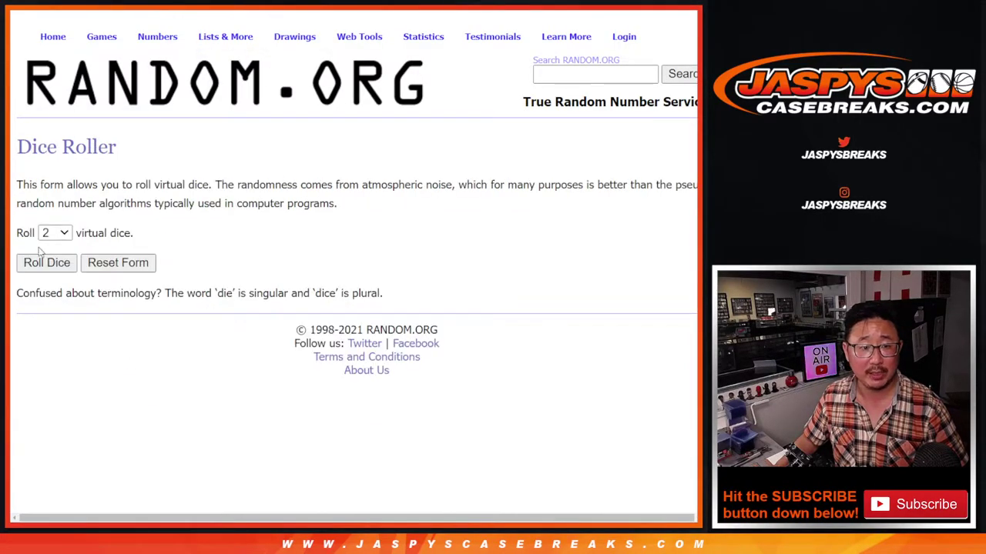
left_click(39, 261)
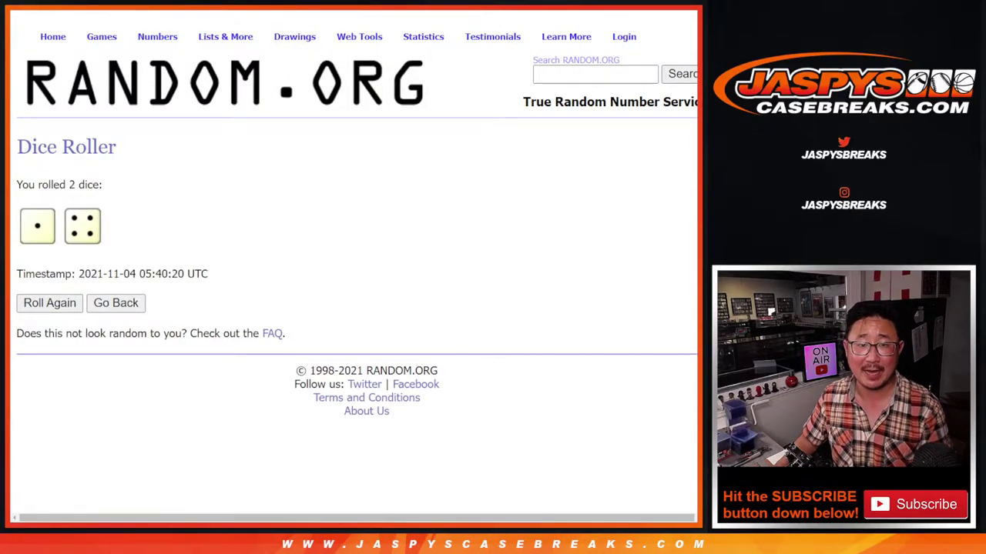
Shuffle the 31 customer names repeatedly, then select and copy the final order.
key("alt+Tab")
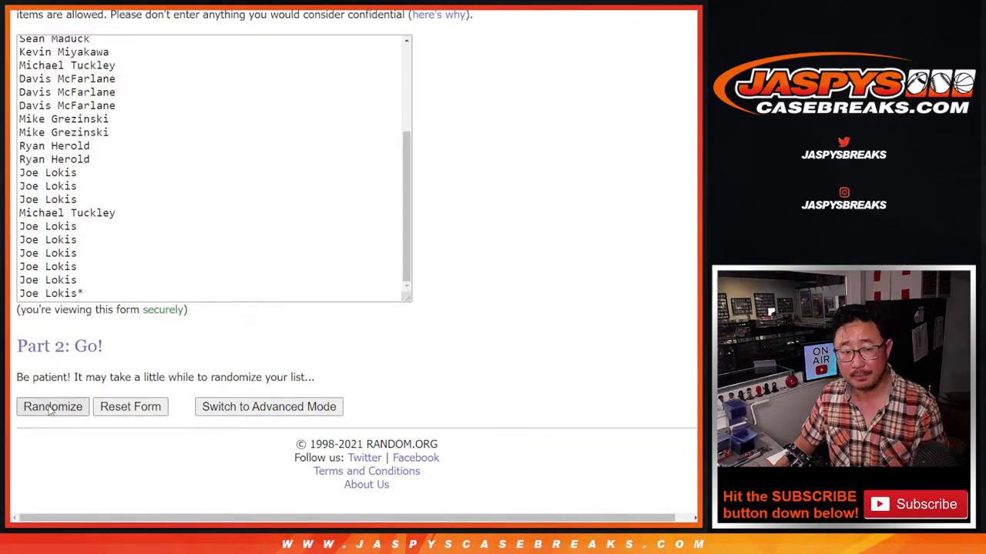
left_click(50, 411)
scroll(50, 411, "down", 5)
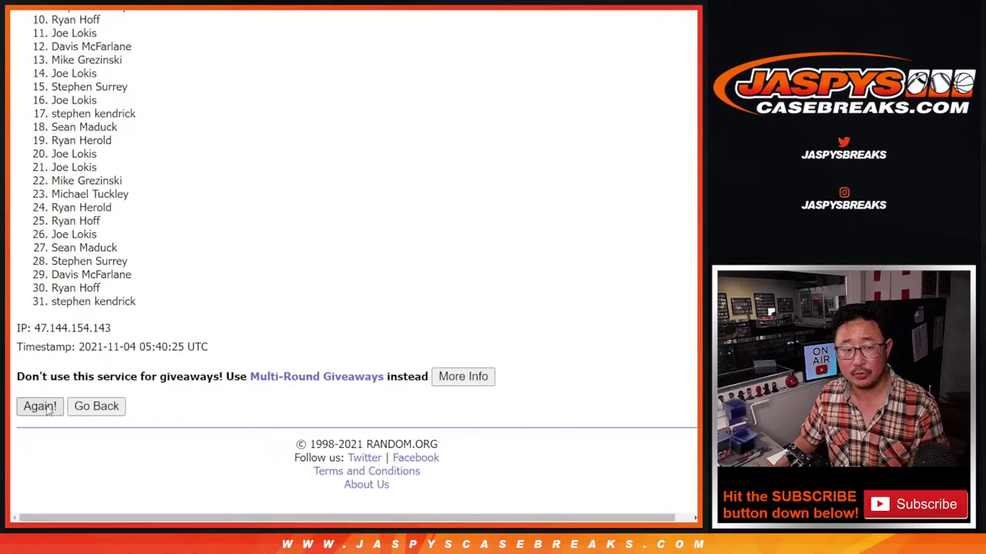
left_click(48, 411)
scroll(44, 412, "down", 5)
left_click(44, 411)
scroll(44, 411, "down", 5)
left_click(43, 410)
scroll(46, 400, "down", 5)
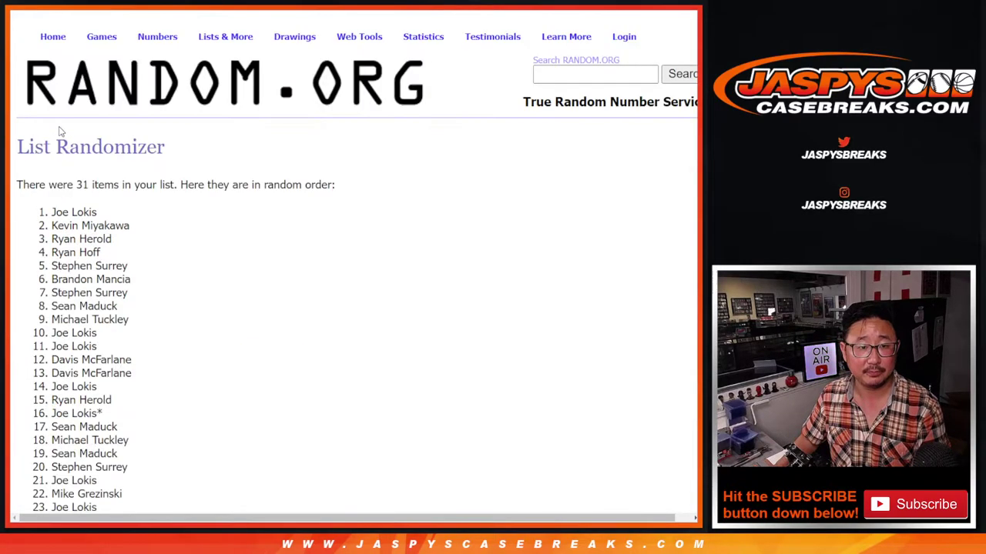
mouse_move(50, 208)
left_mouse_down()
mouse_move(143, 510)
mouse_move(114, 277)
left_mouse_up()
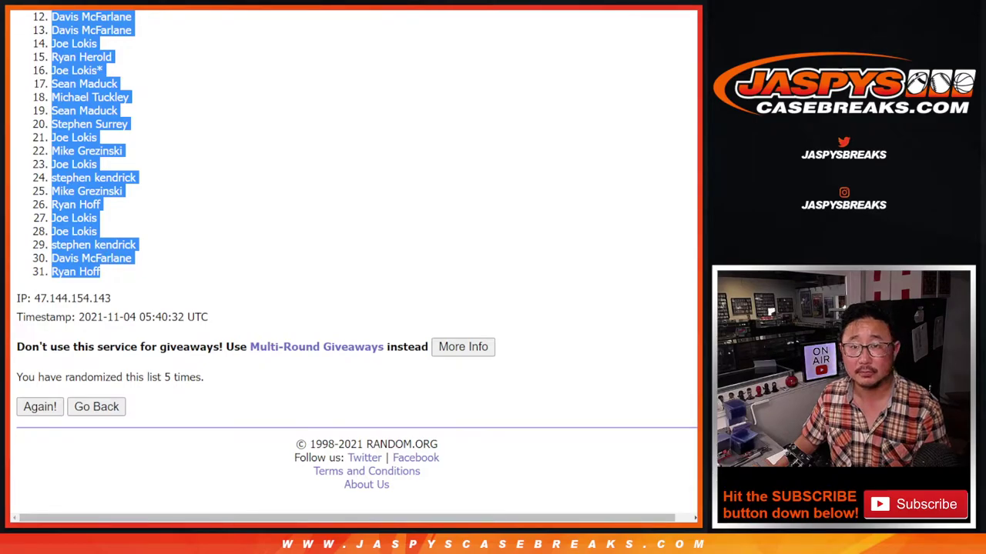
key("alt+Tab")
Paste the shuffled customer names into column A starting at A1.
right_click(80, 106)
left_click(126, 152)
key("alt+Tab")
Shuffle the 31 NHL teams repeatedly and select the final list, Minnesota Wild to Dallas Stars.
key("ctrl+Tab")
key("ctrl+Tab")
scroll(354, 142, "down", 3)
left_click(25, 411)
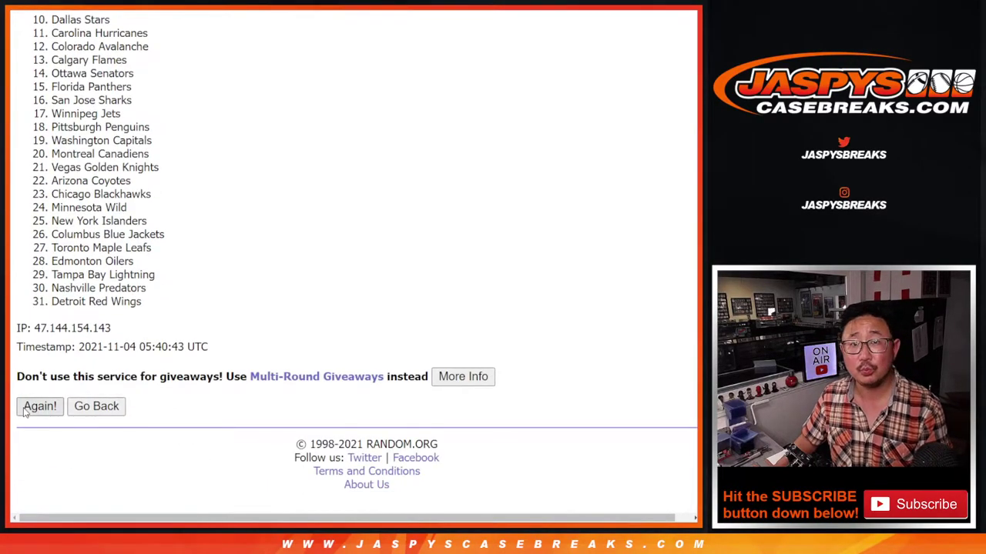
left_click(38, 407)
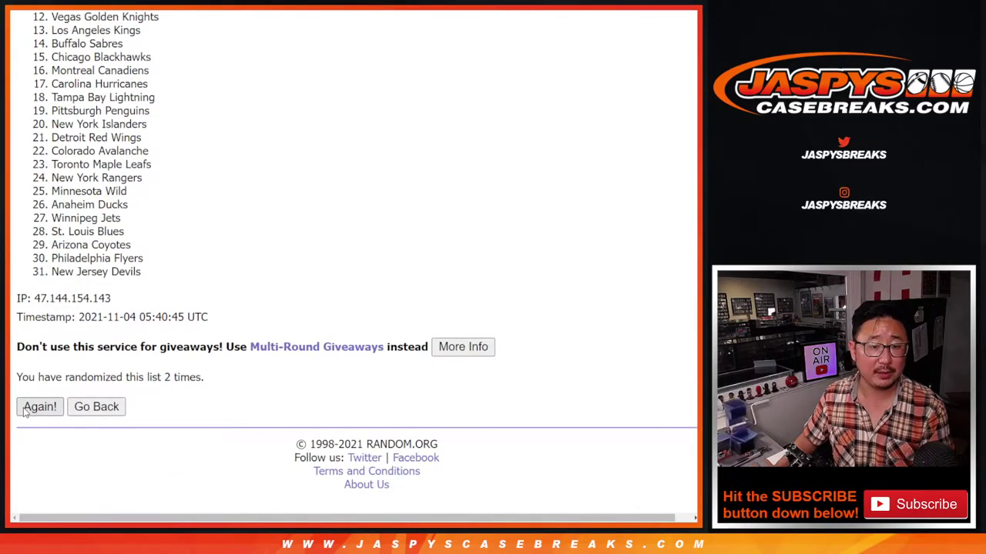
left_click(25, 412)
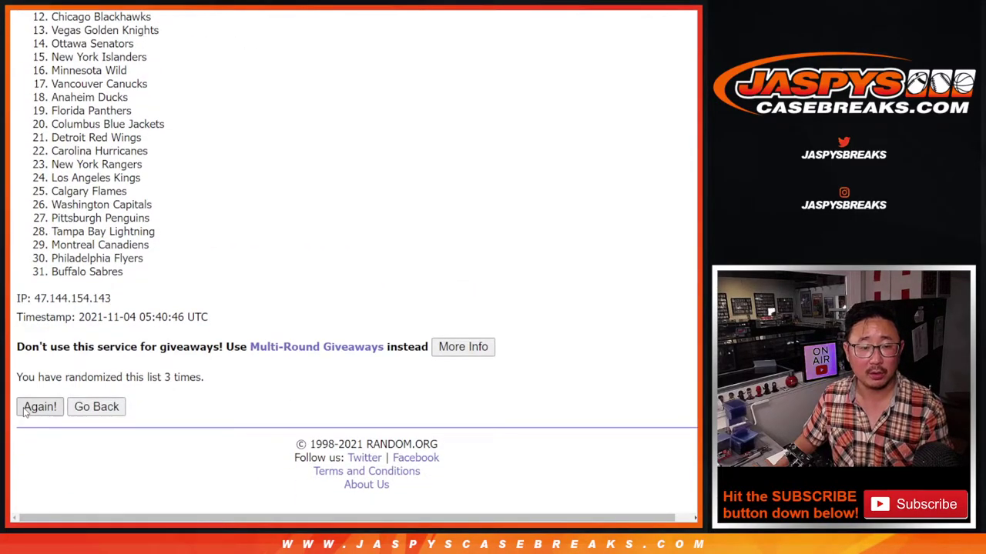
left_click(24, 412)
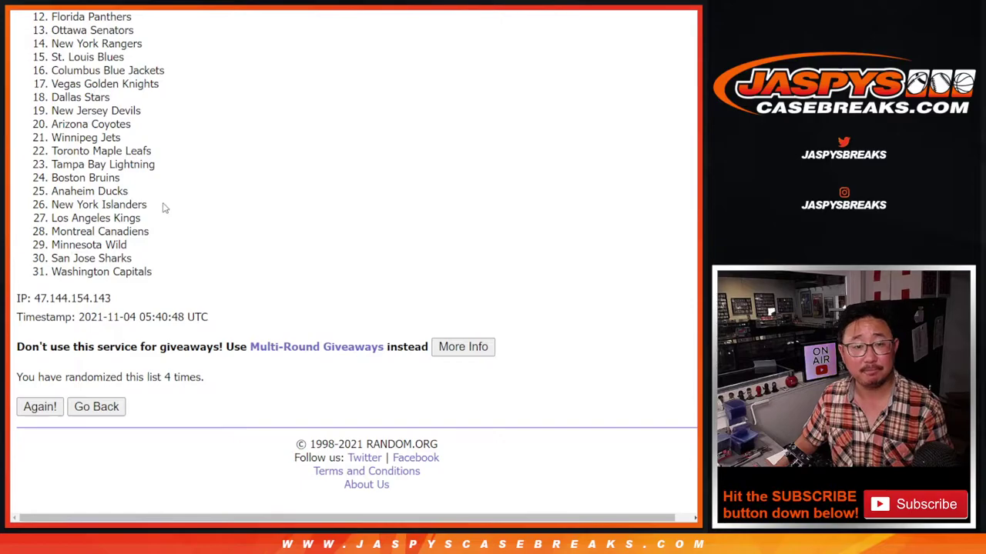
scroll(123, 270, "up", 3)
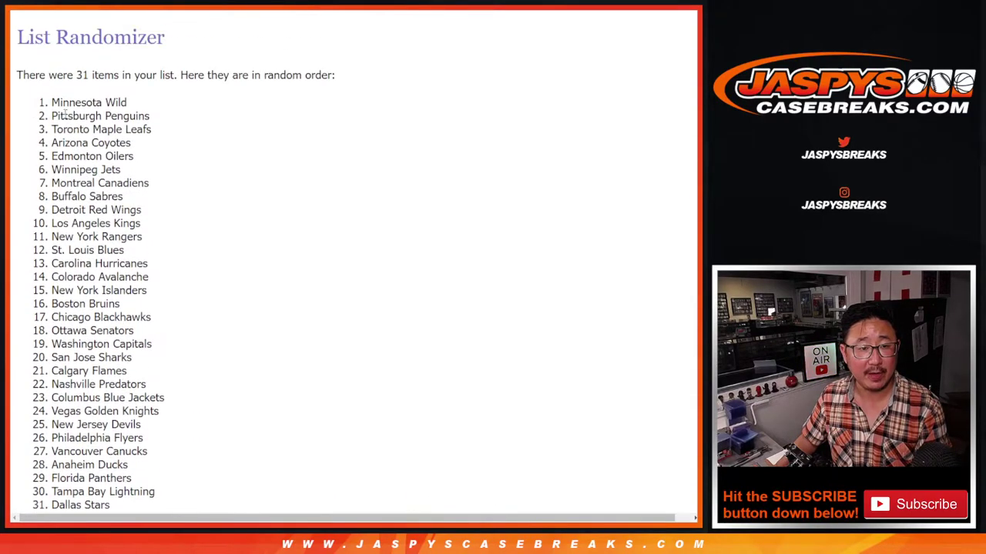
mouse_move(52, 95)
left_mouse_down()
mouse_move(193, 436)
mouse_move(160, 275)
left_mouse_up()
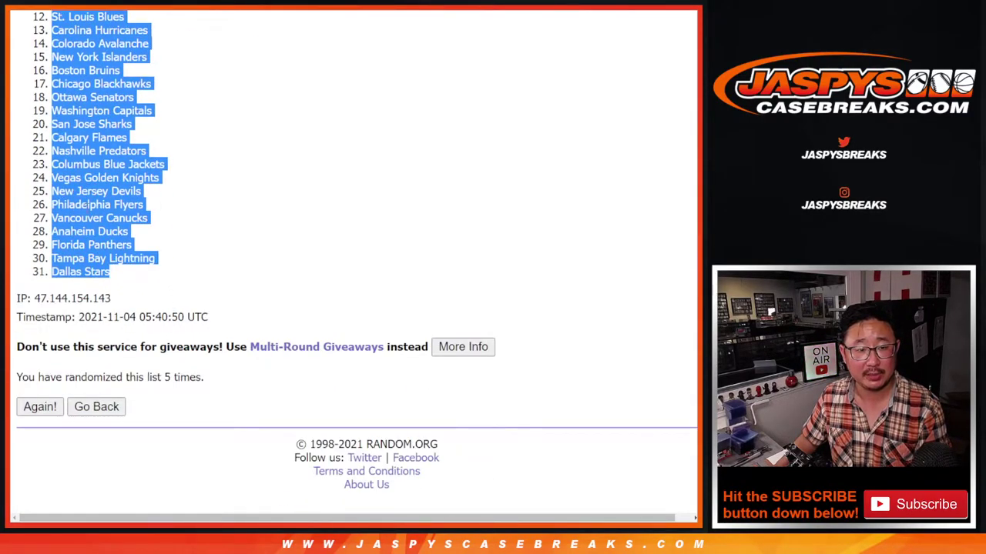
Paste the shuffled teams into column B and set the whole sheet's font to Raleway.
key("ctrl+Tab")
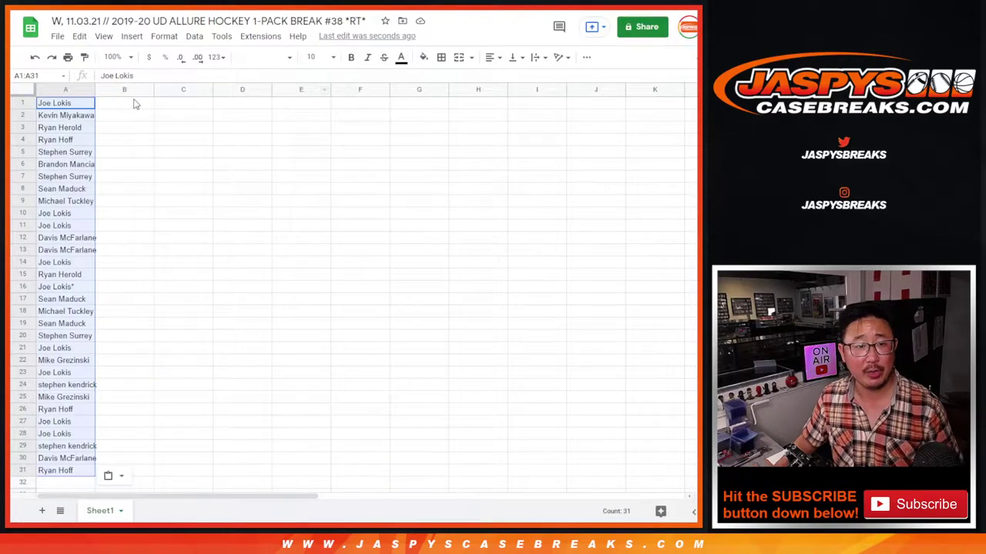
right_click(134, 103)
left_click(170, 147)
key("ctrl+a")
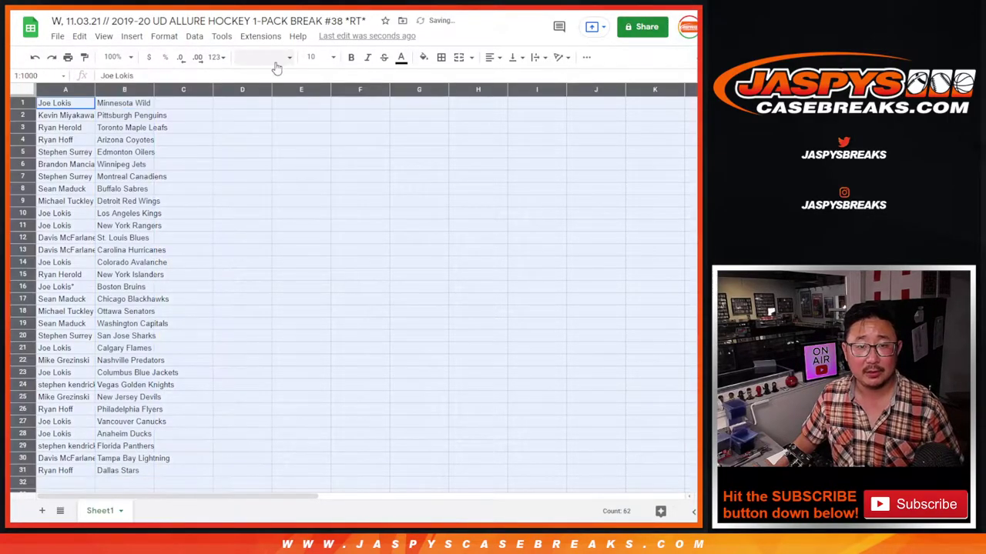
left_click(276, 62)
left_click(279, 172)
left_click(312, 57)
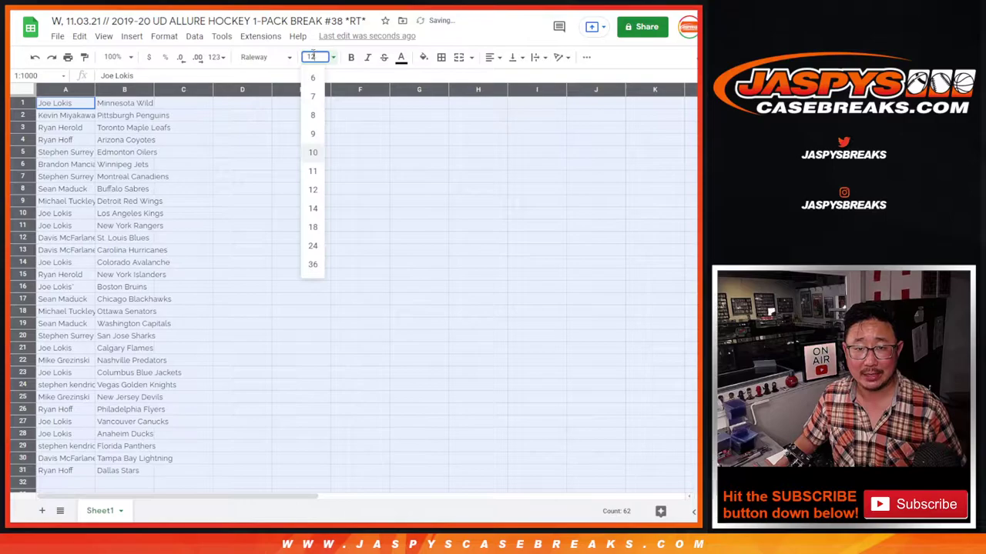
Zoom to 150%, auto-fit columns A and B, and review all 31 pairs.
left_click(112, 57)
left_click(117, 170)
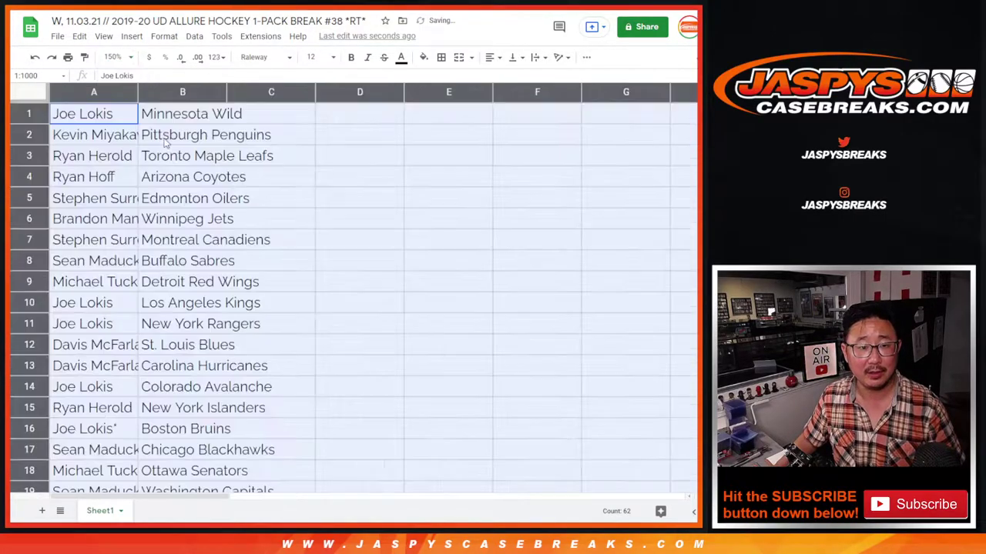
left_click_drag(135, 95, 137, 89)
double_click(151, 93)
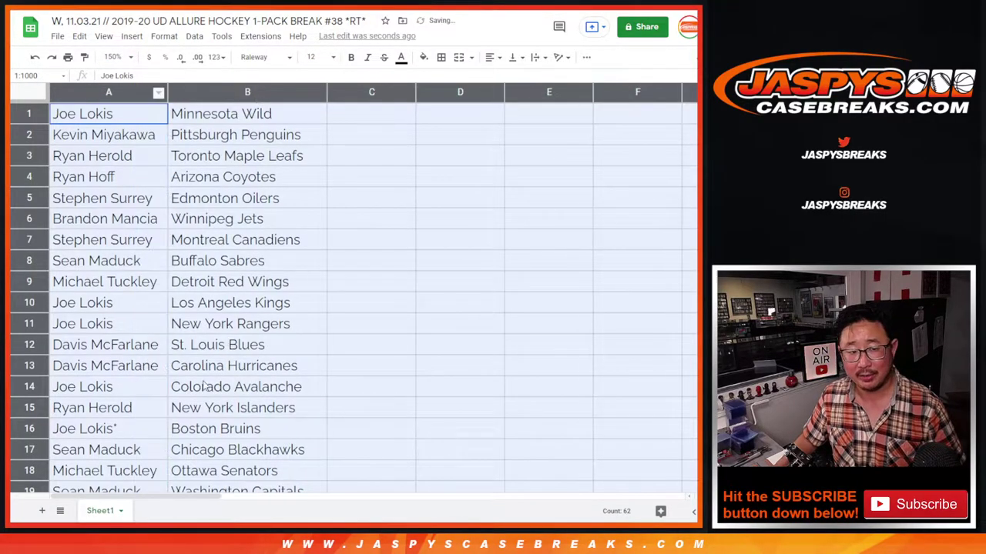
left_click(199, 416, "shift")
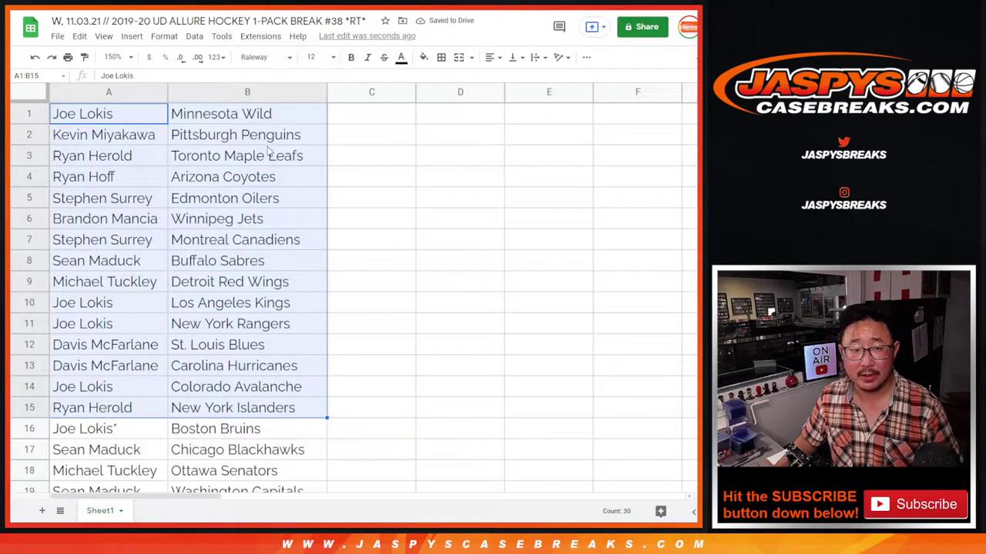
scroll(282, 351, "down", 5)
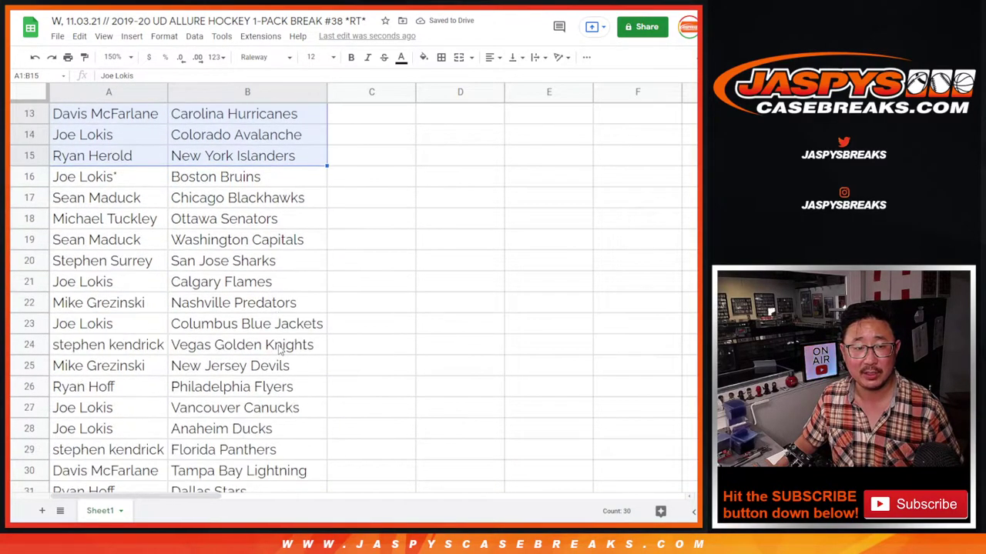
left_click(212, 135)
left_click(237, 454, "shift")
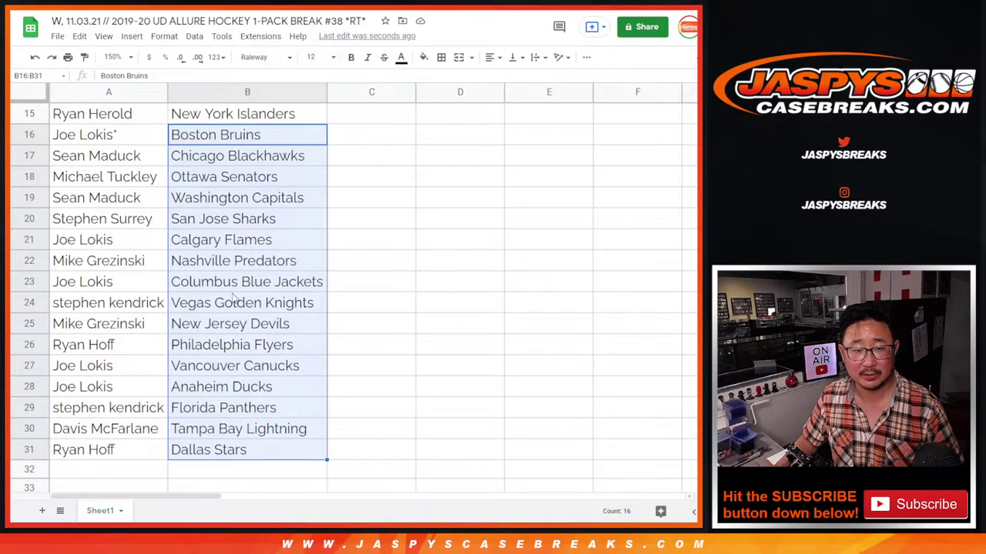
scroll(281, 275, "up", 5)
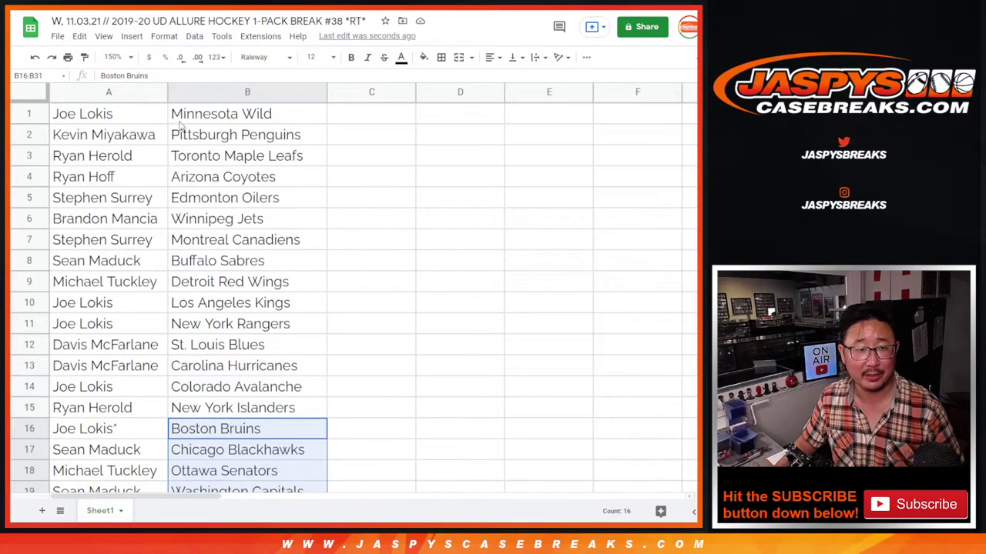
Set zoom to 88%, sort the sheet A to Z by team column B, and select the table.
left_click(115, 57)
type("8")
key("Return")
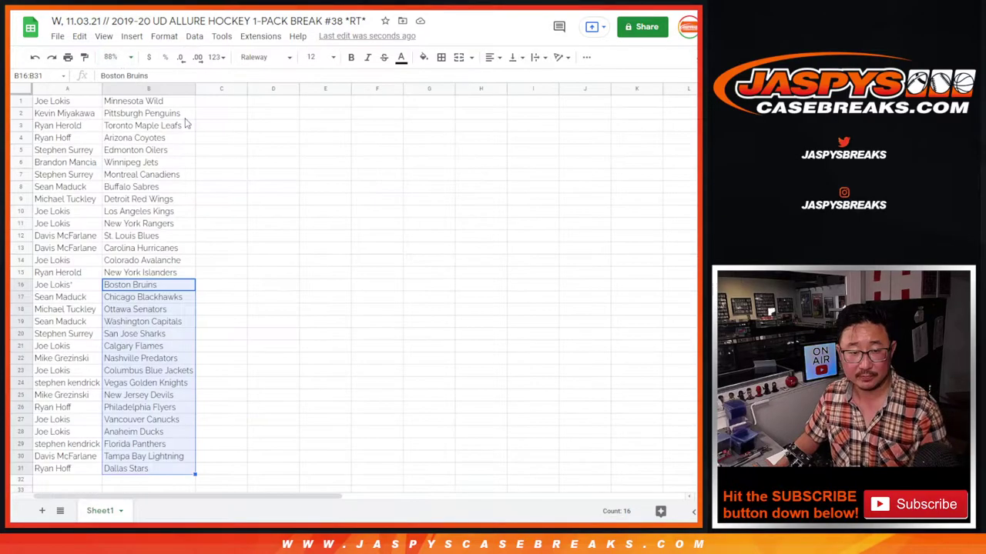
left_click(163, 91)
left_click(194, 36)
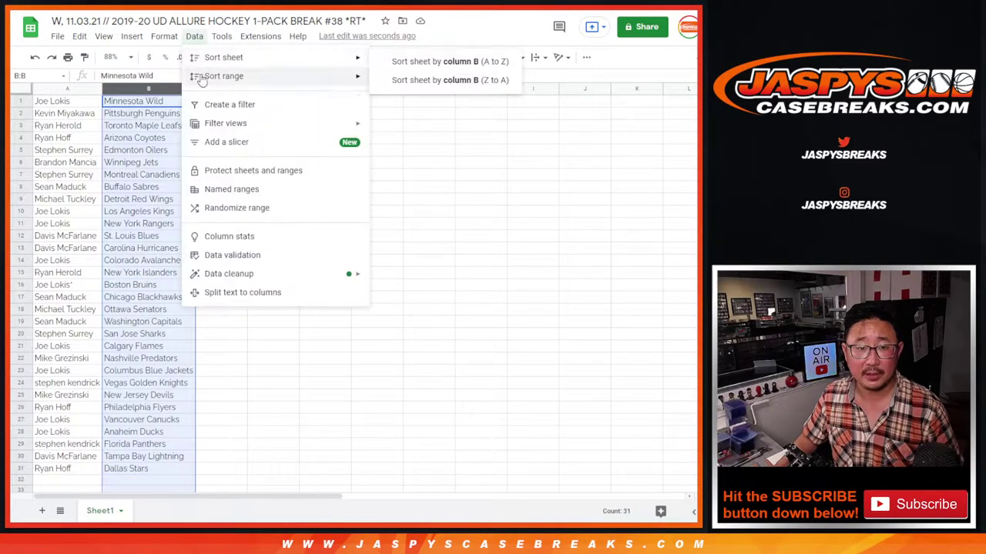
right_click(120, 88)
left_click(196, 309)
left_click(77, 175)
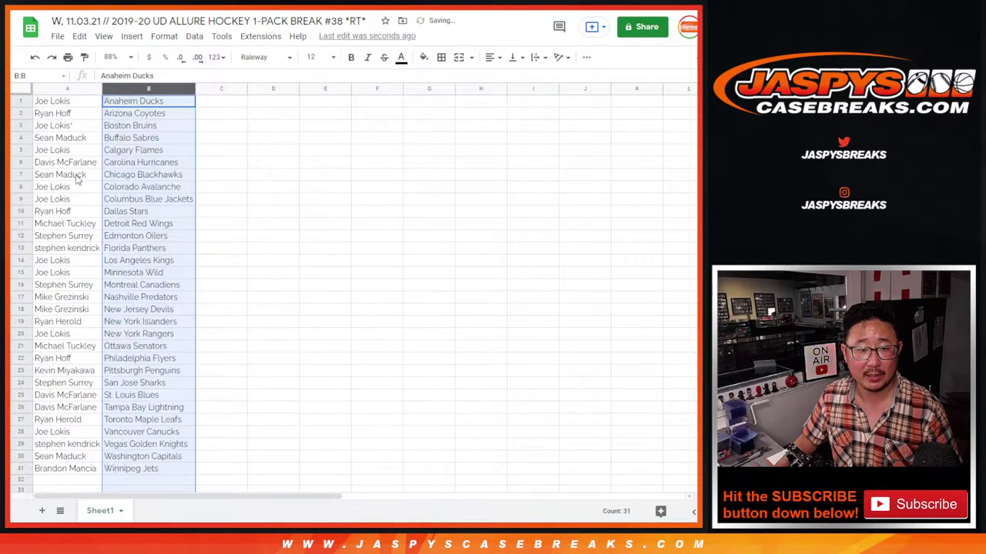
key("ctrl+a")
left_click(442, 57)
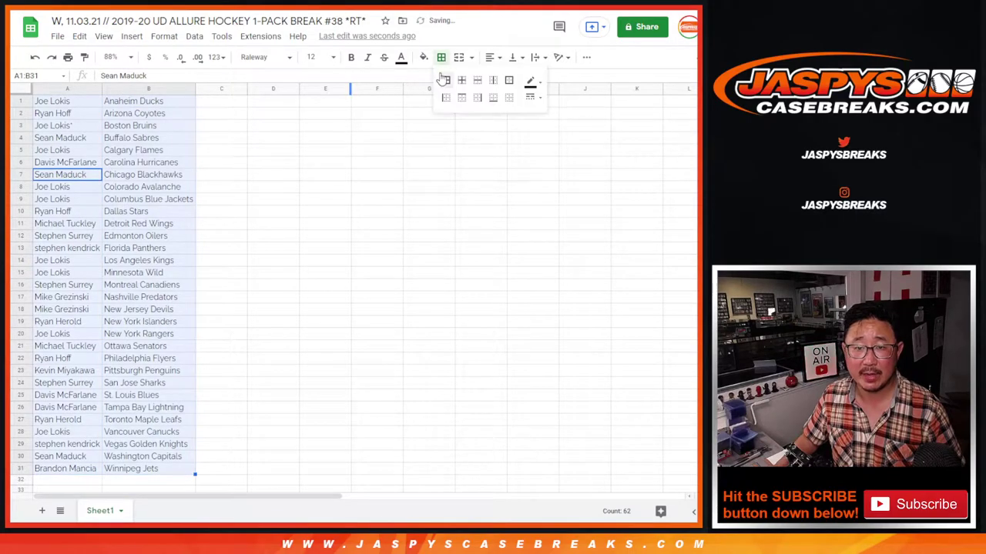
Apply all borders to A1:B31 and print it in portrait with the workbook title header.
left_click(70, 57)
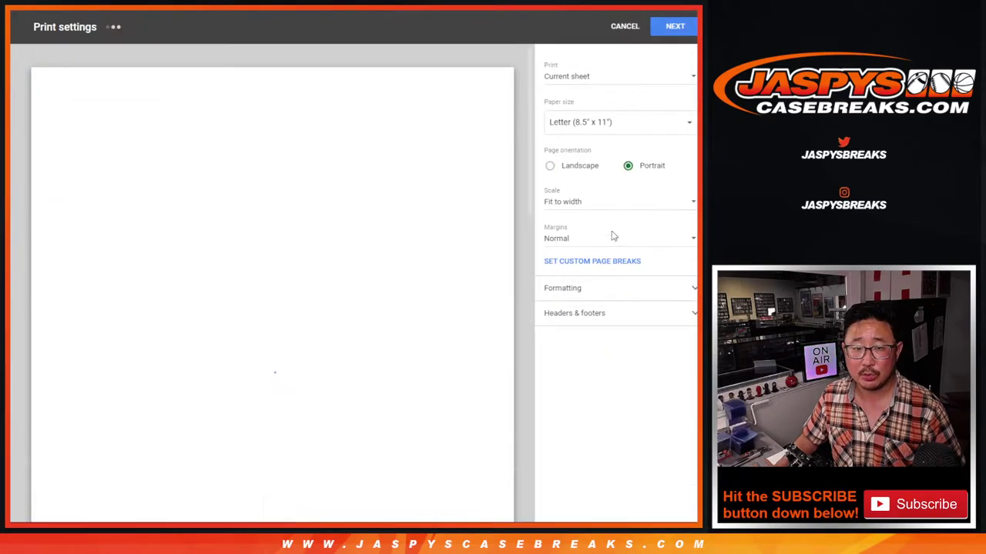
left_click(631, 167)
left_click(574, 313)
left_click(549, 358)
left_click(674, 26)
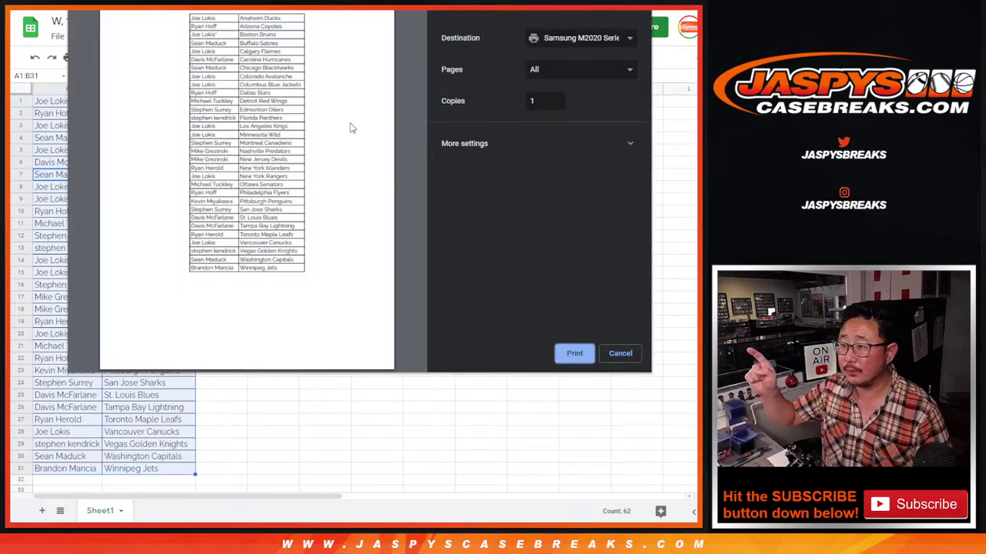
key("Return")
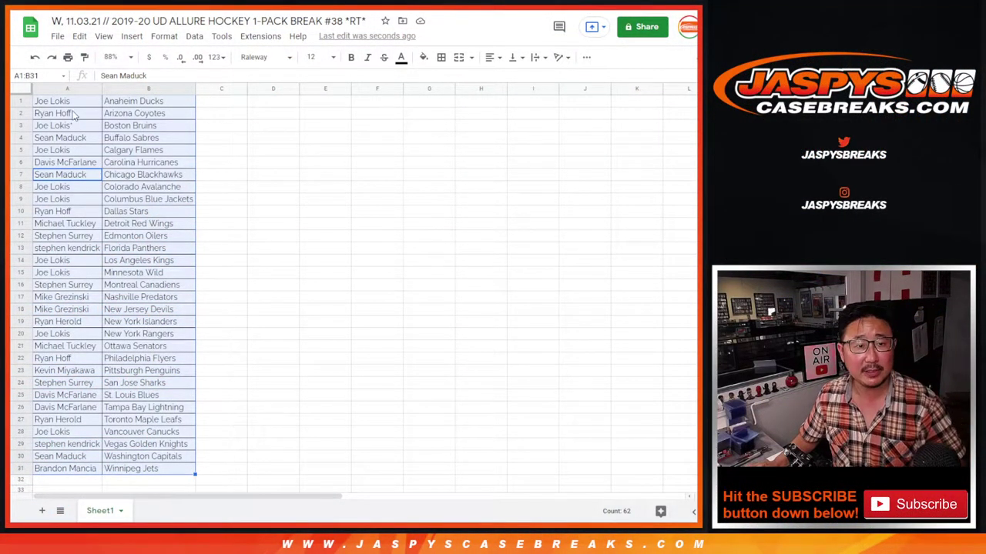
Copy customer names A1:A31 and paste them into the List Randomizer entry box.
left_click(65, 102)
scroll(97, 231, "down", 4)
left_click(94, 327, "shift")
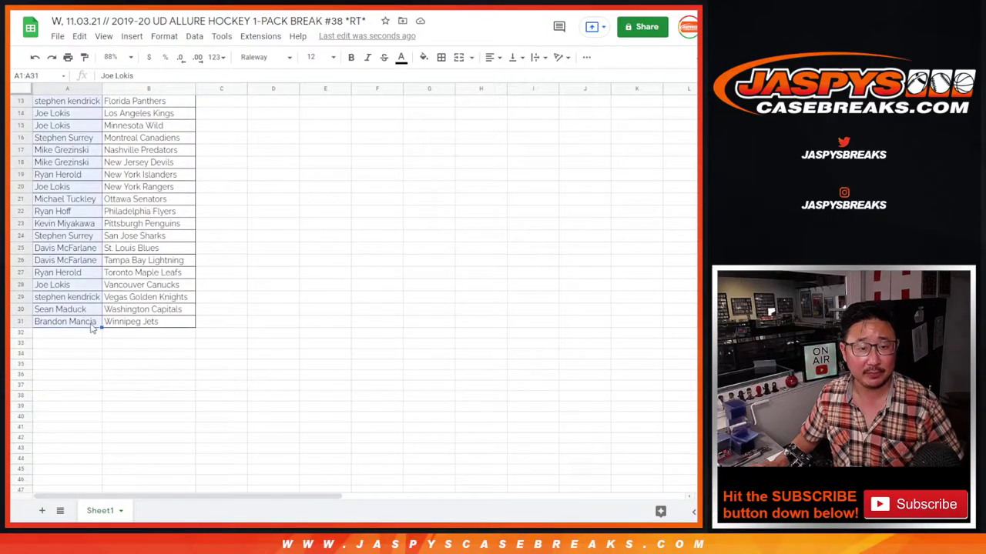
scroll(227, 275, "up", 4)
key("ctrl+Tab")
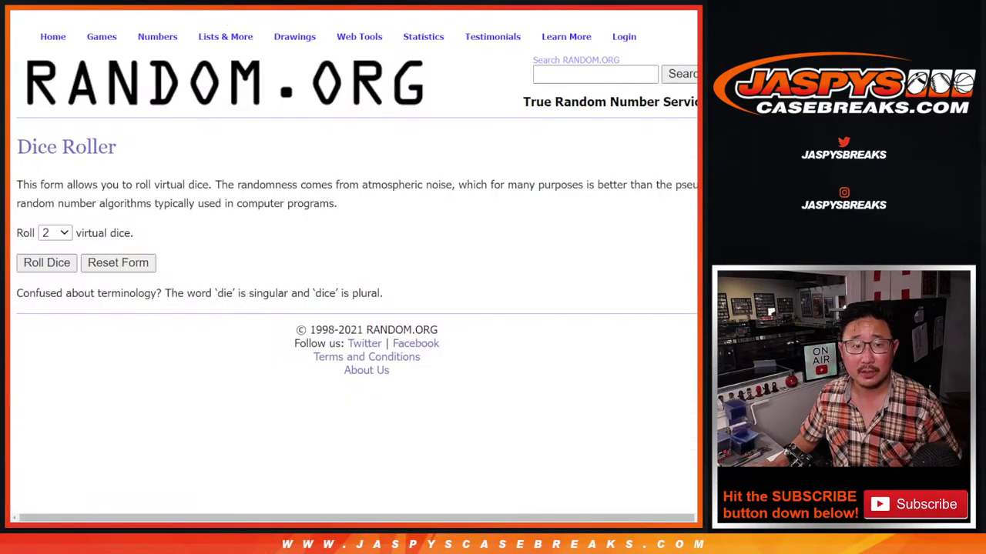
key("ctrl+Tab")
left_click(308, 357)
key("ctrl+v")
scroll(301, 378, "up", 5)
Roll two dice on the Dice Roller, getting 5 and 4.
key("ctrl+shift+Tab")
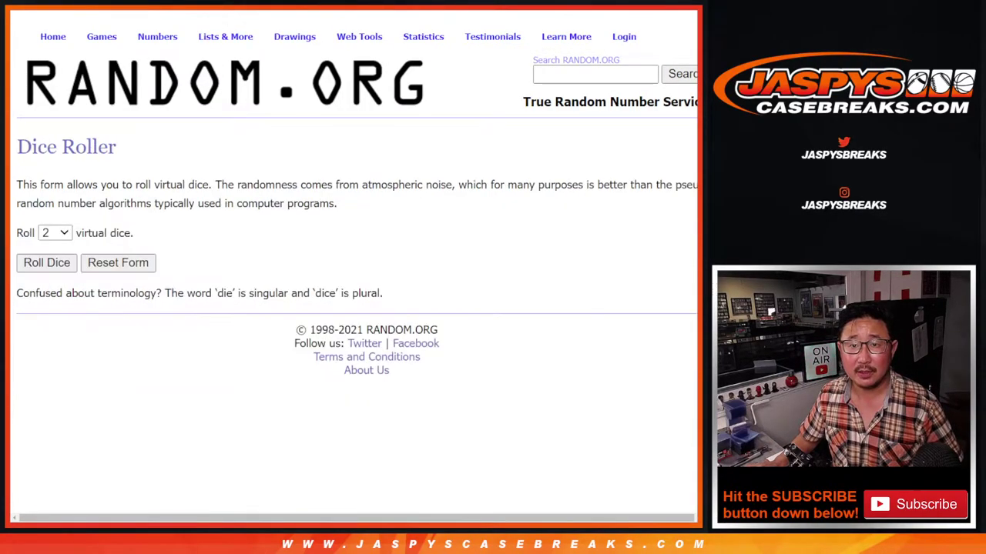
left_click(47, 263)
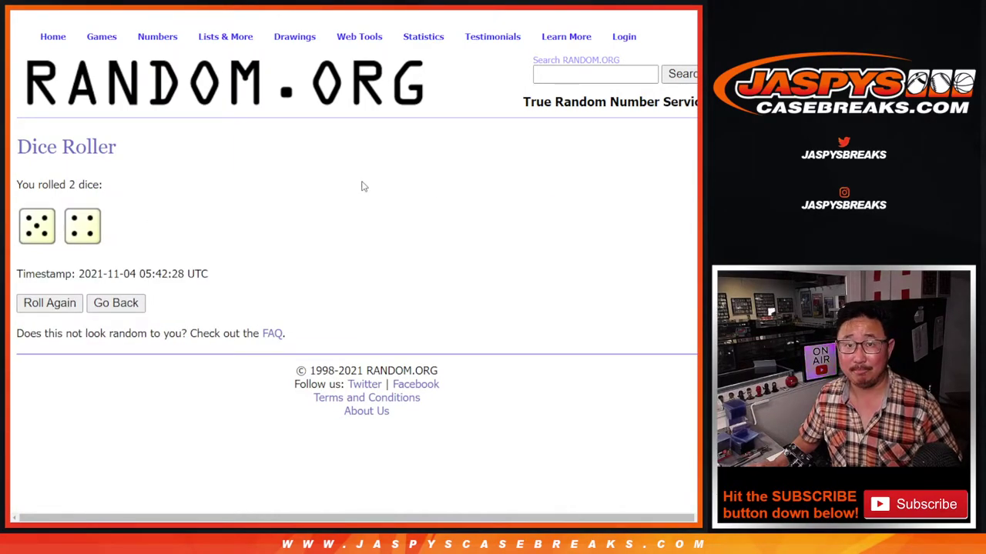
key("ctrl+Tab")
scroll(231, 308, "down", 3)
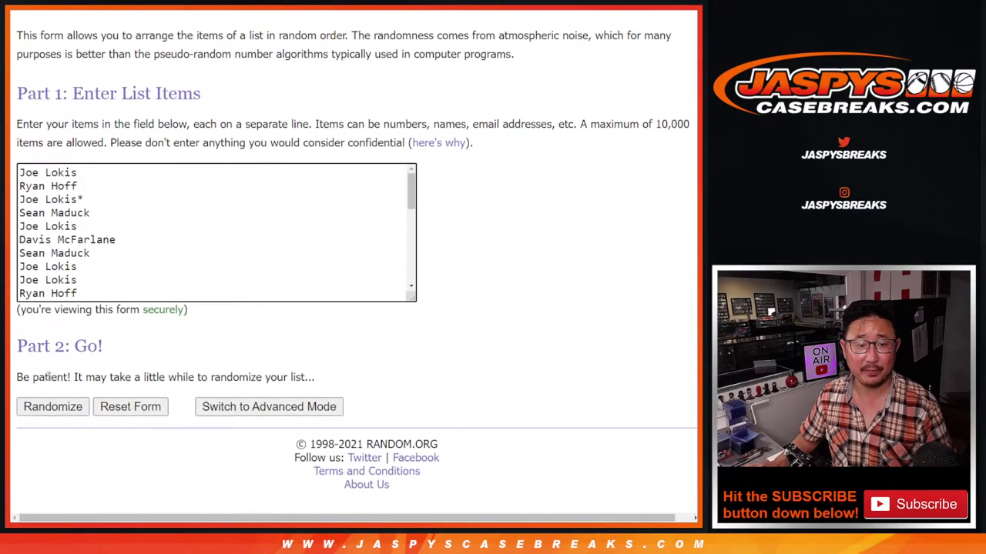
Randomize the 31 customer names nine times to match the dice total of 9.
left_click(27, 408)
left_click(27, 408)
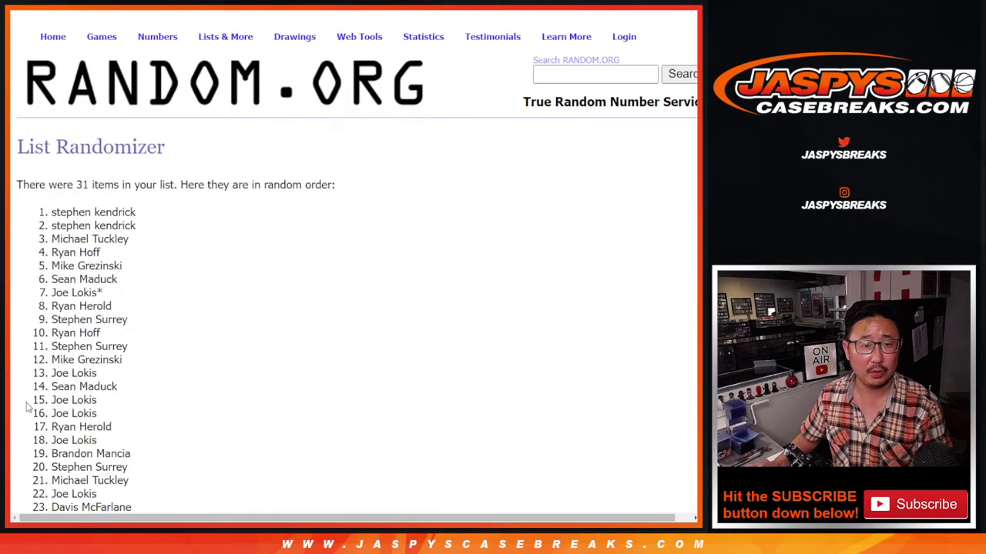
left_click(27, 408)
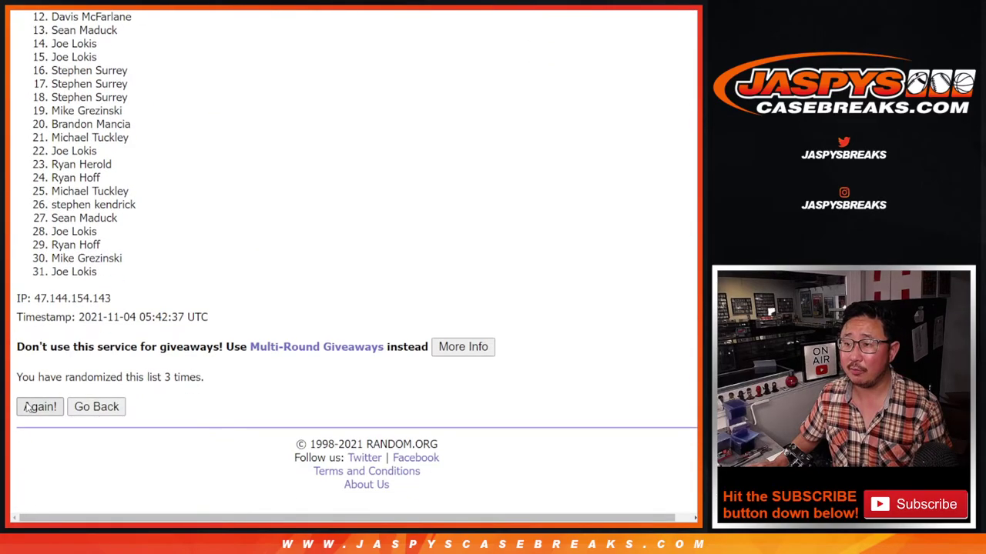
left_click(27, 408)
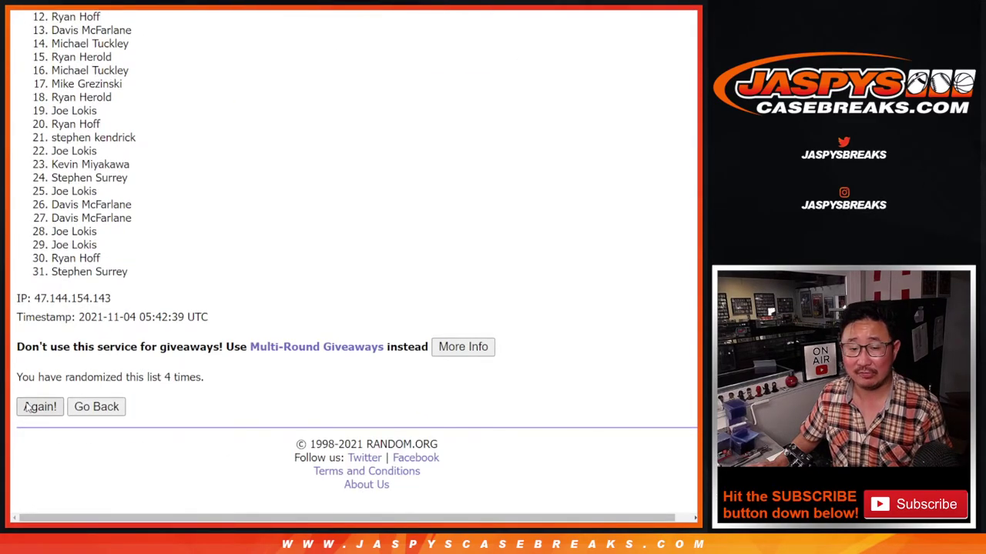
left_click(27, 408)
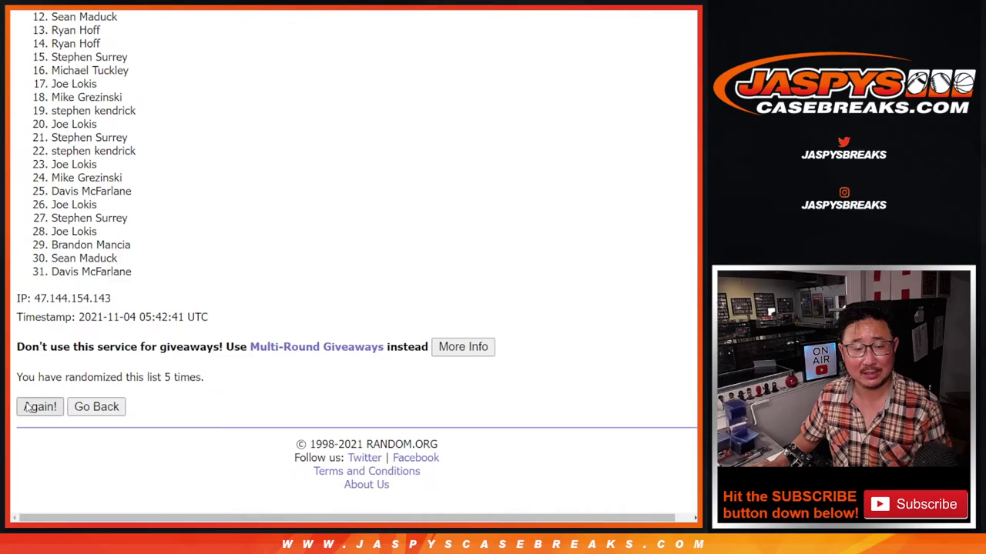
left_click(27, 408)
left_click(26, 408)
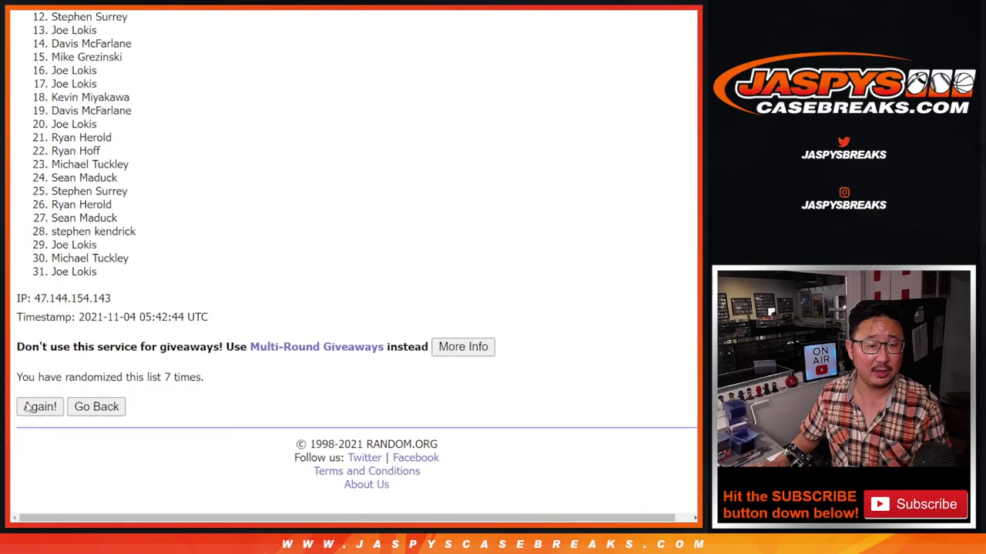
left_click(27, 408)
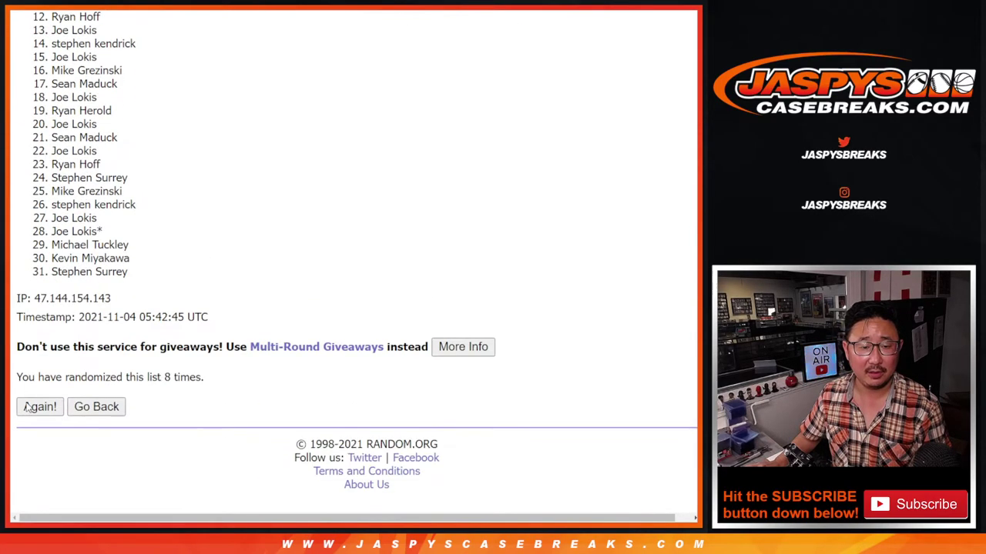
left_click(27, 409)
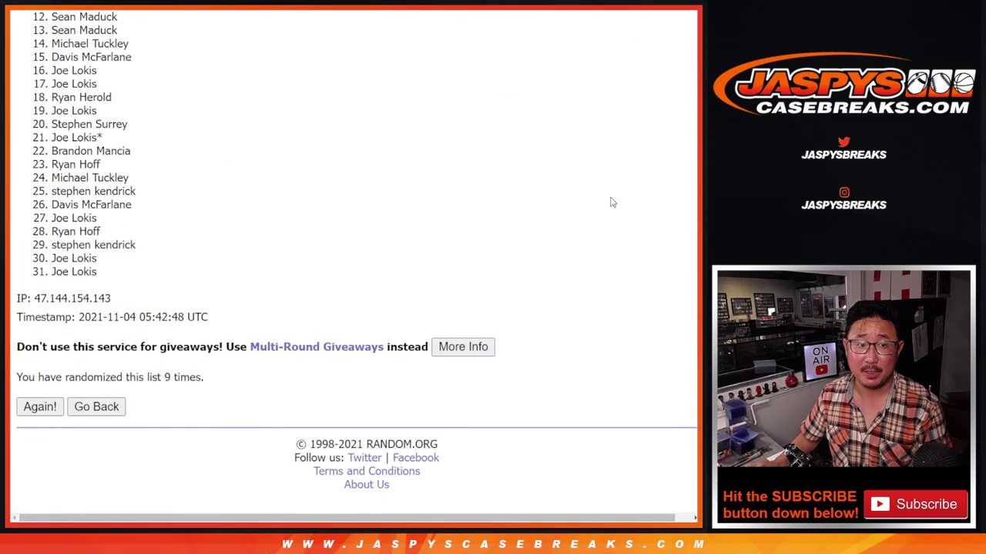
Scroll to the top of the ninth-round results and select names 1 through 10.
scroll(357, 262, "up", 1)
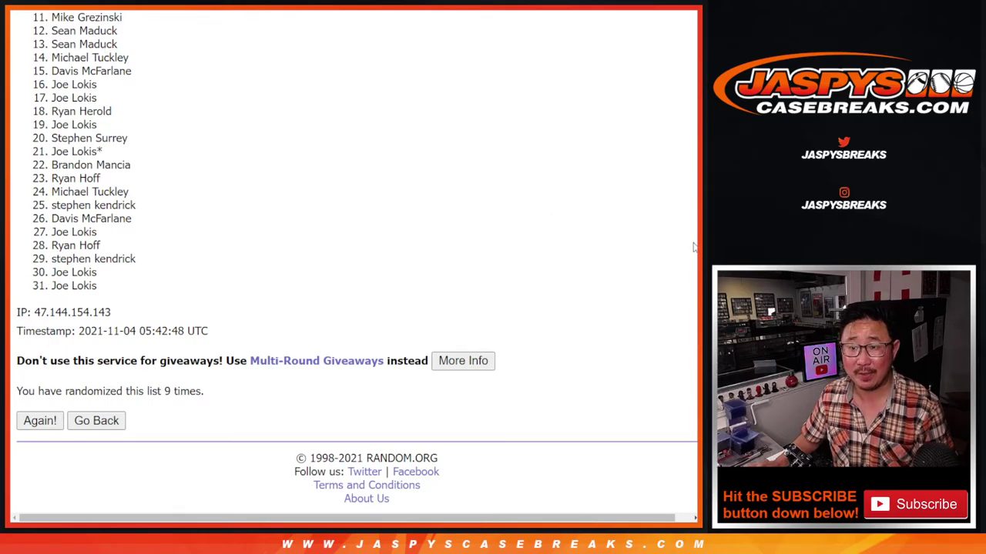
scroll(357, 260, "up", 2)
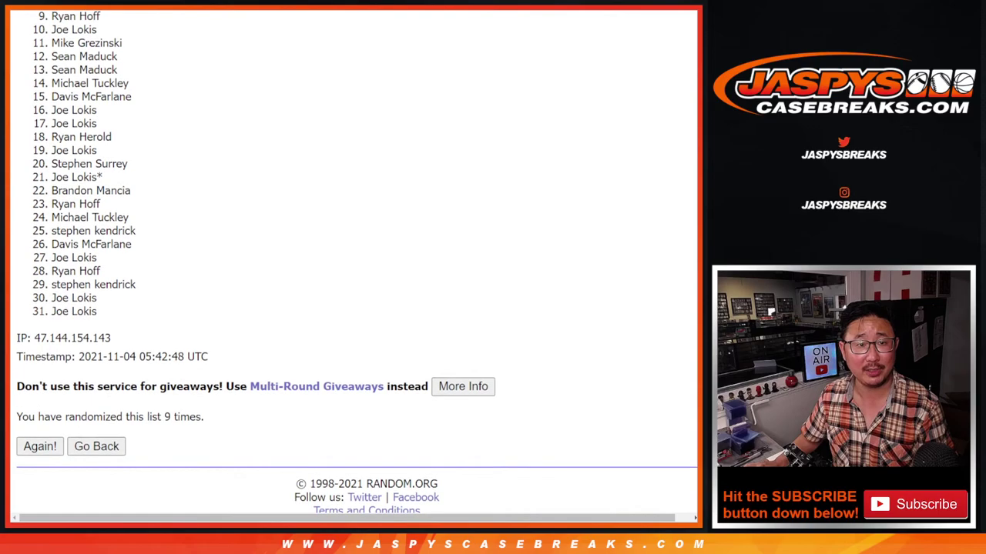
scroll(356, 262, "up", 2)
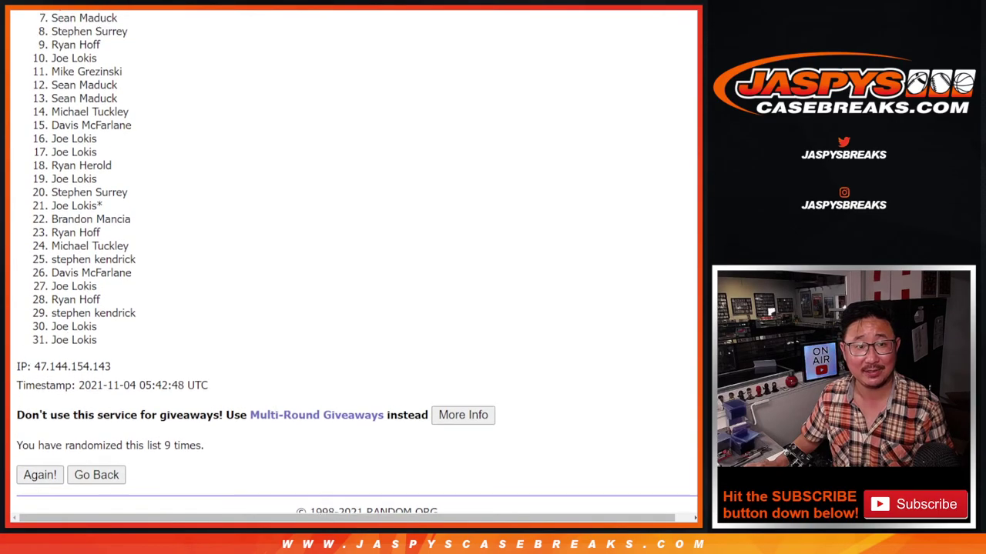
scroll(356, 262, "up", 2)
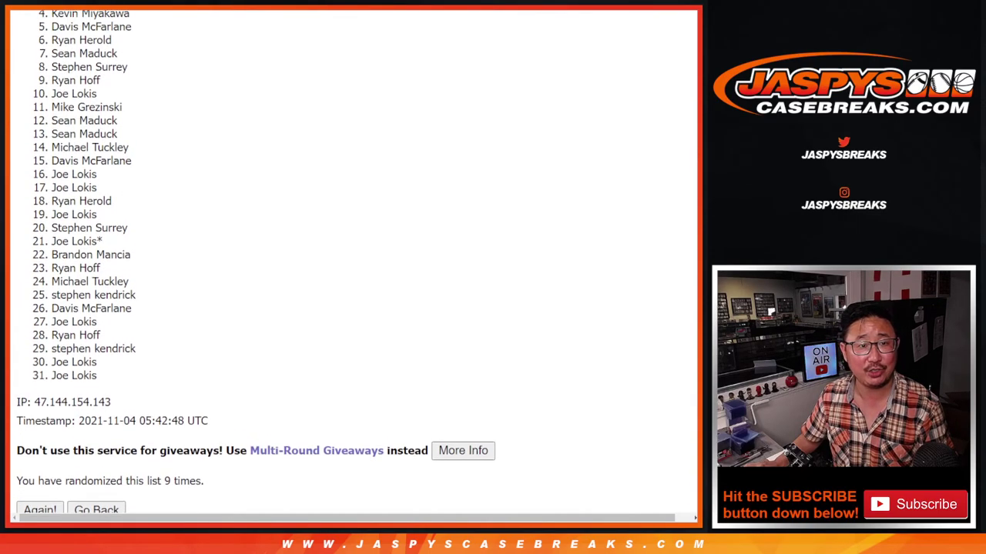
scroll(78, 77, "up", 2)
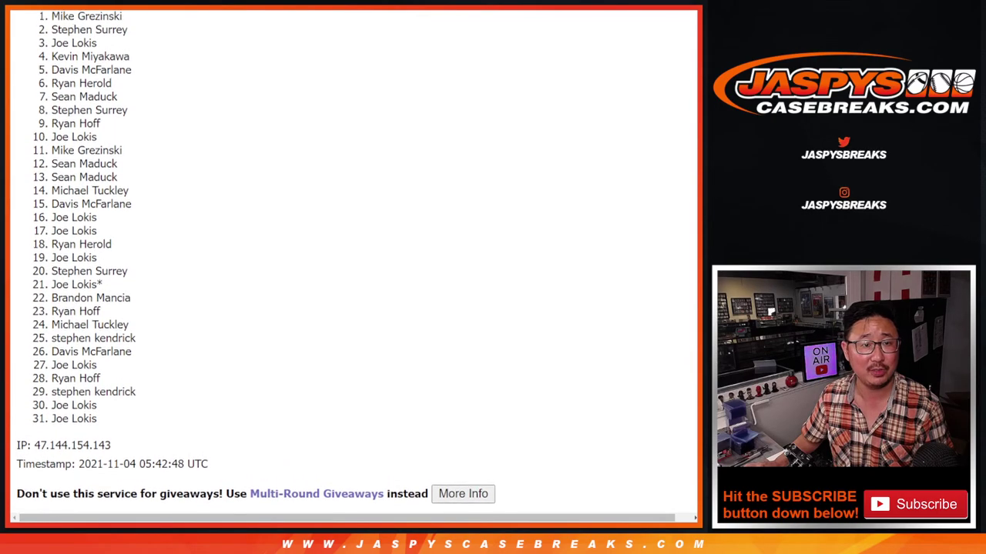
mouse_move(54, 27)
left_mouse_down()
mouse_move(132, 118)
mouse_move(133, 148)
left_mouse_up()
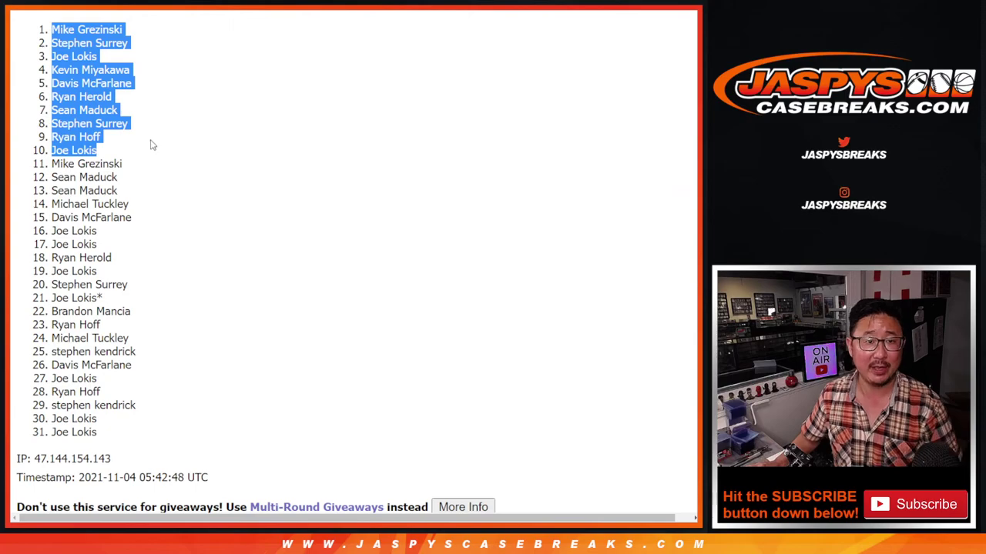